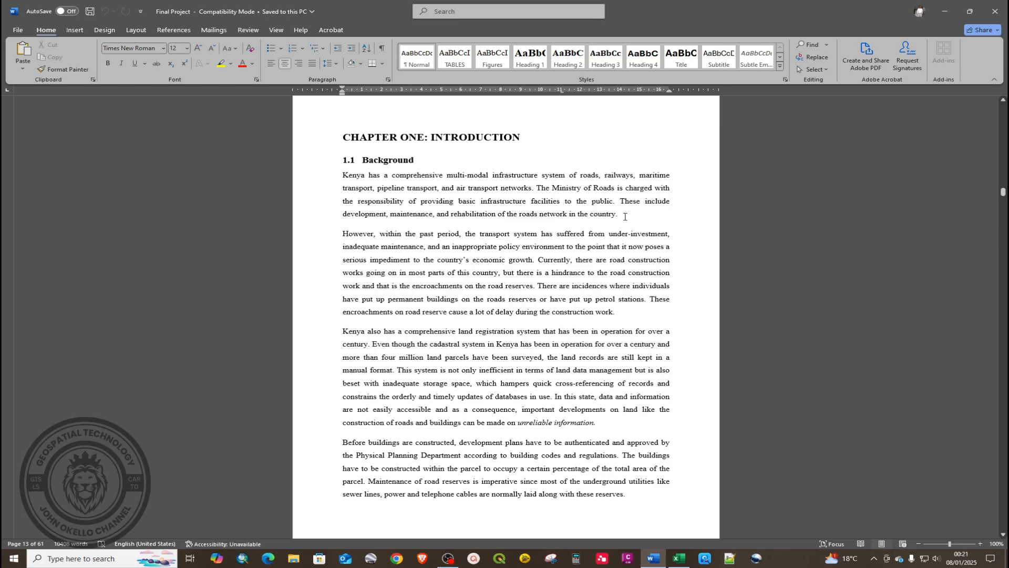
Add an empty paragraph after the first Background paragraph and open the Object insertion dialog.
left_click(623, 216)
key("Return")
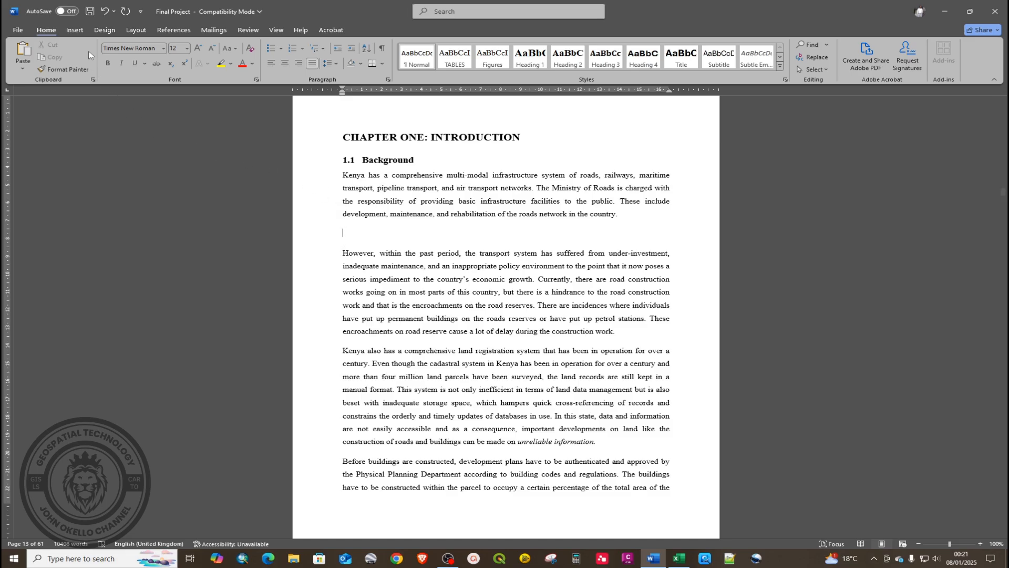
left_click(74, 30)
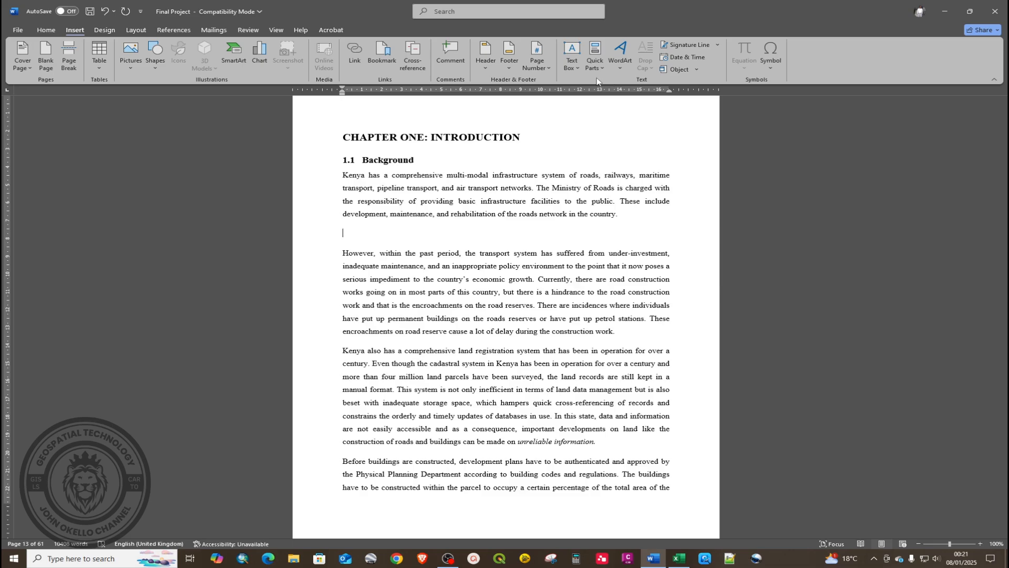
left_click(677, 70)
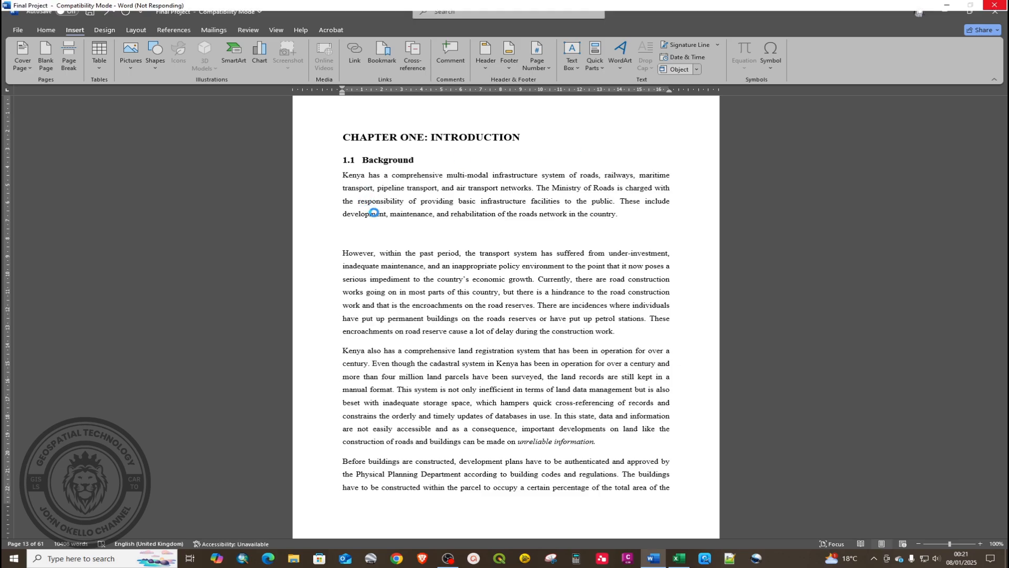
left_click_drag(233, 237, 408, 197)
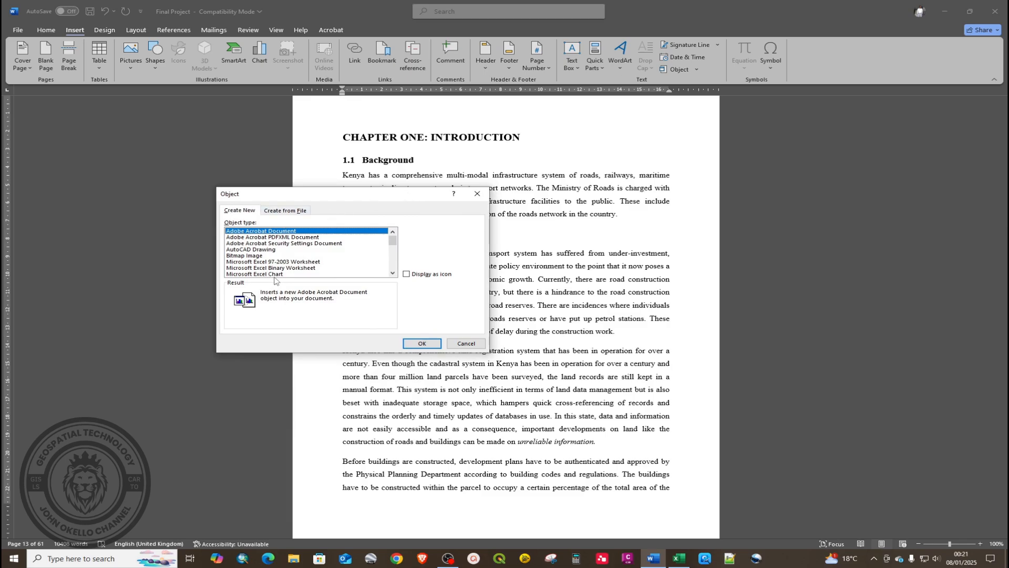
Embed the existing workbook Datum.xlsx from the Desktop as an unlinked object in the empty paragraph.
left_click(283, 211)
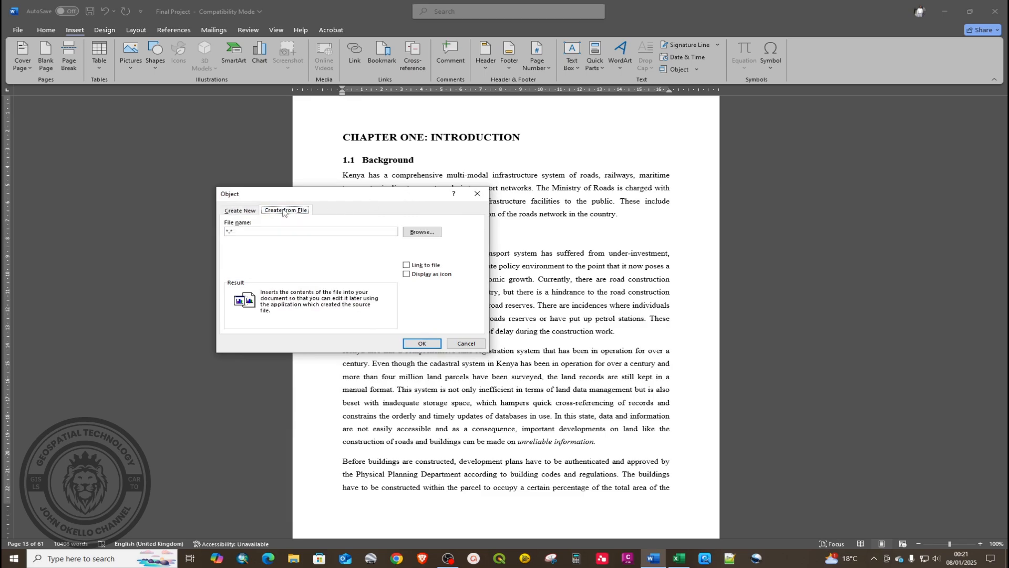
left_click(420, 233)
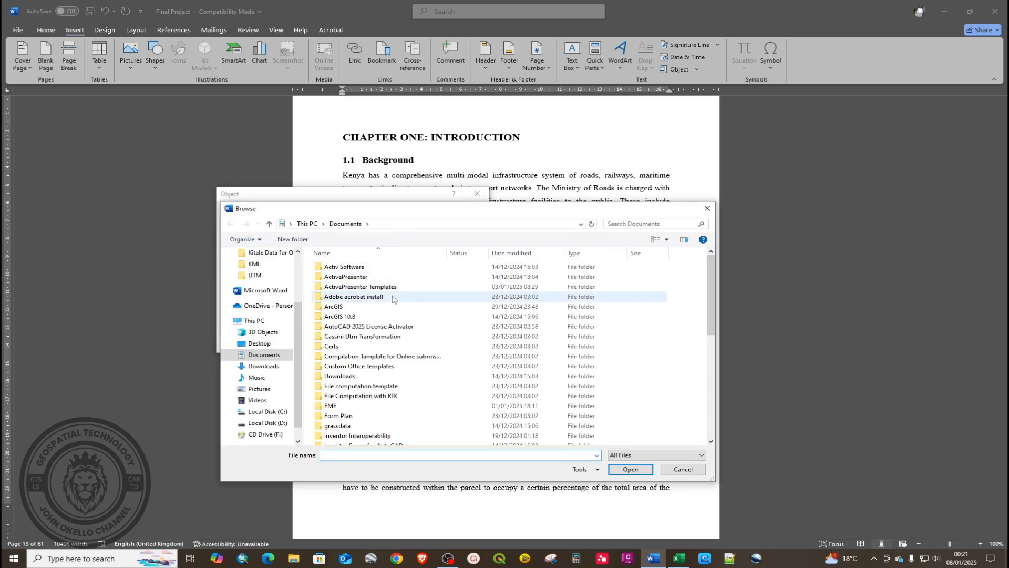
scroll(390, 297, "down", 10)
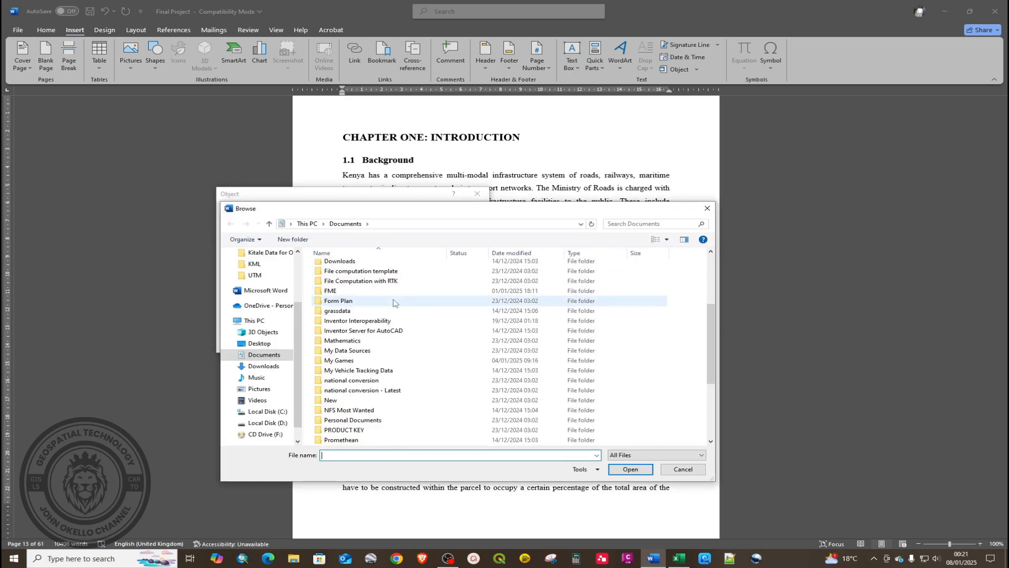
left_click(260, 344)
left_click(339, 288)
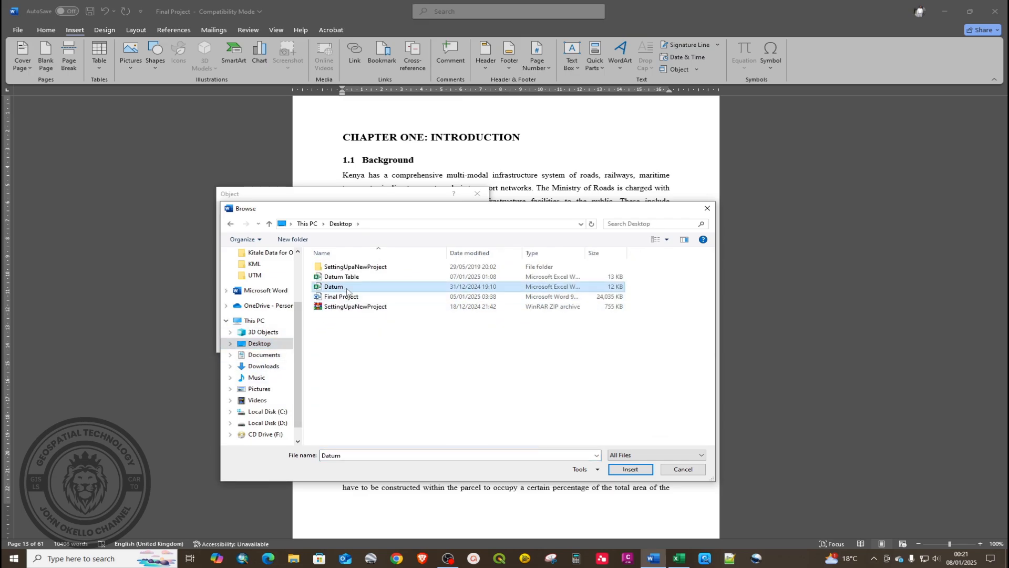
left_click(628, 470)
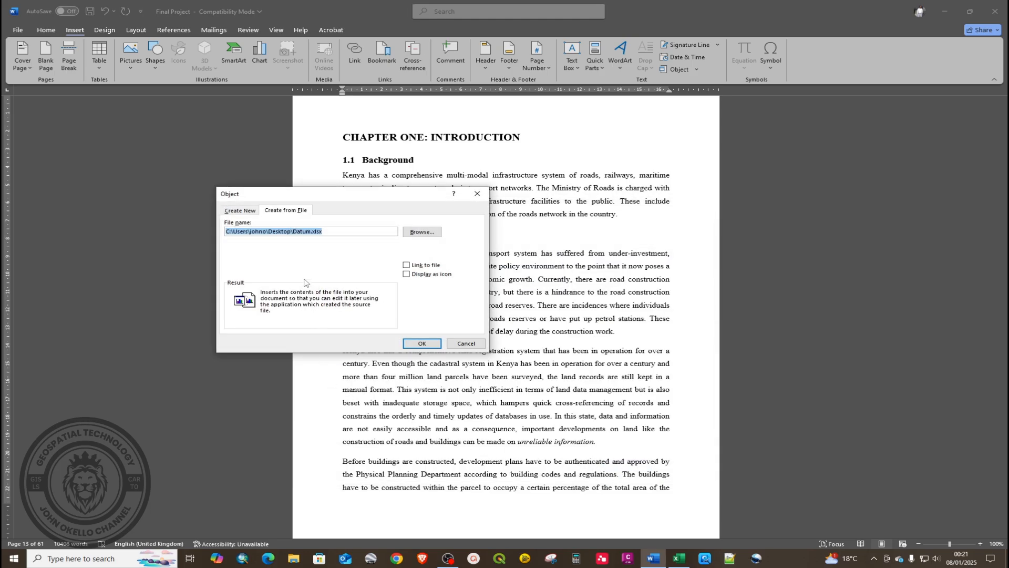
left_click(415, 344)
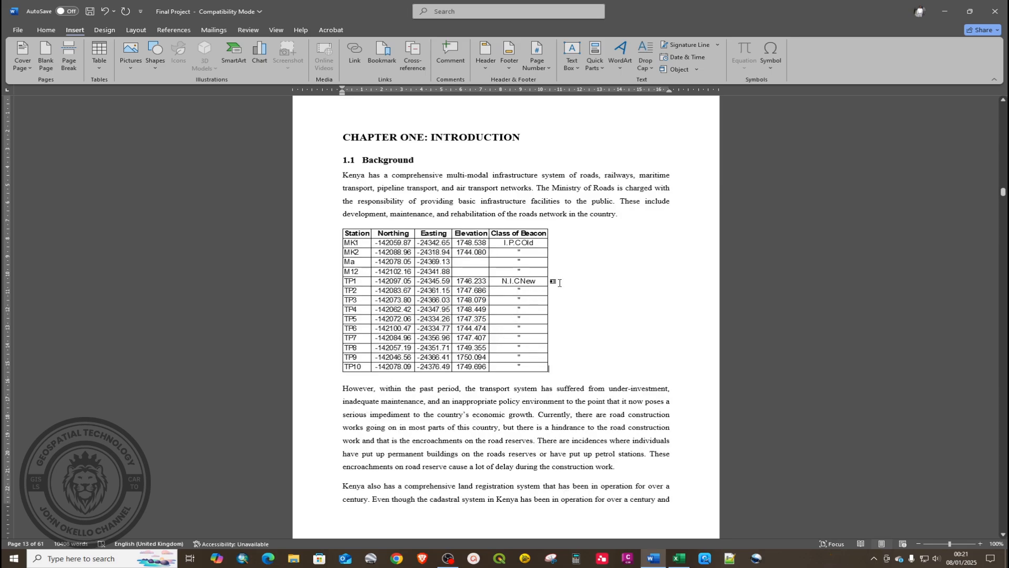
Enlarge the embedded datum table, open its worksheet for editing and return to the document.
left_click(412, 307)
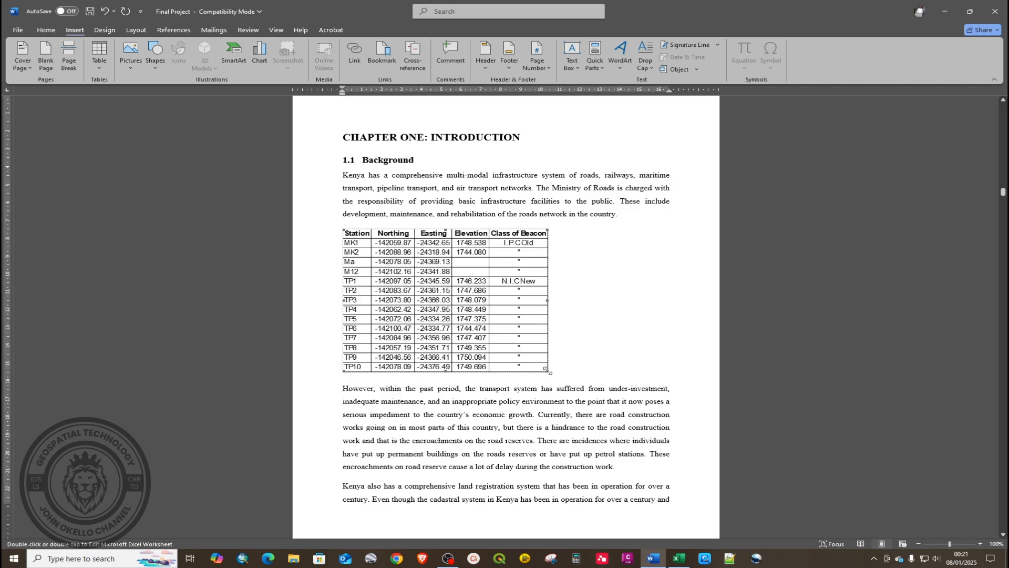
left_click_drag(546, 370, 604, 383)
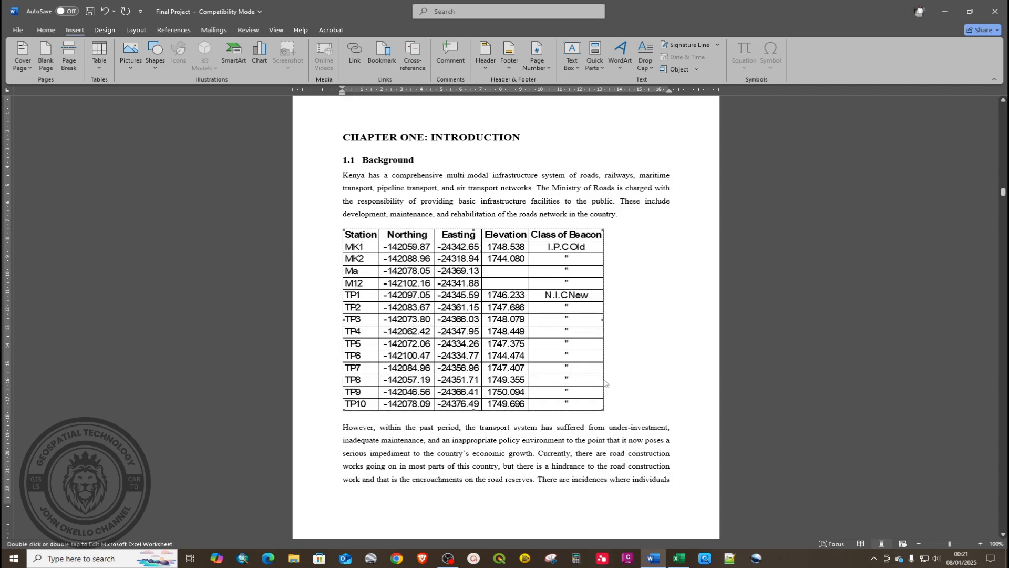
double_click(492, 311)
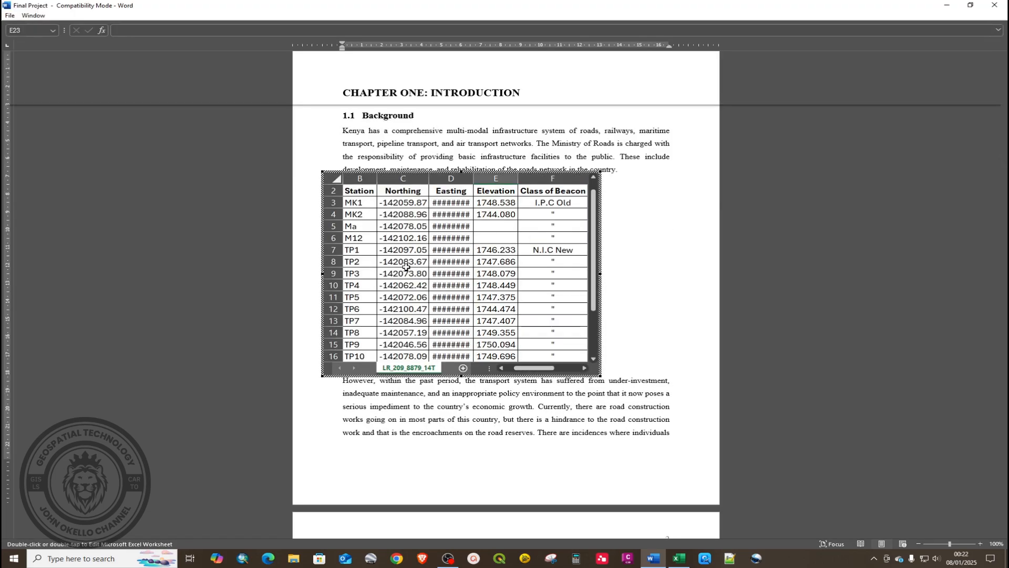
left_click(404, 262)
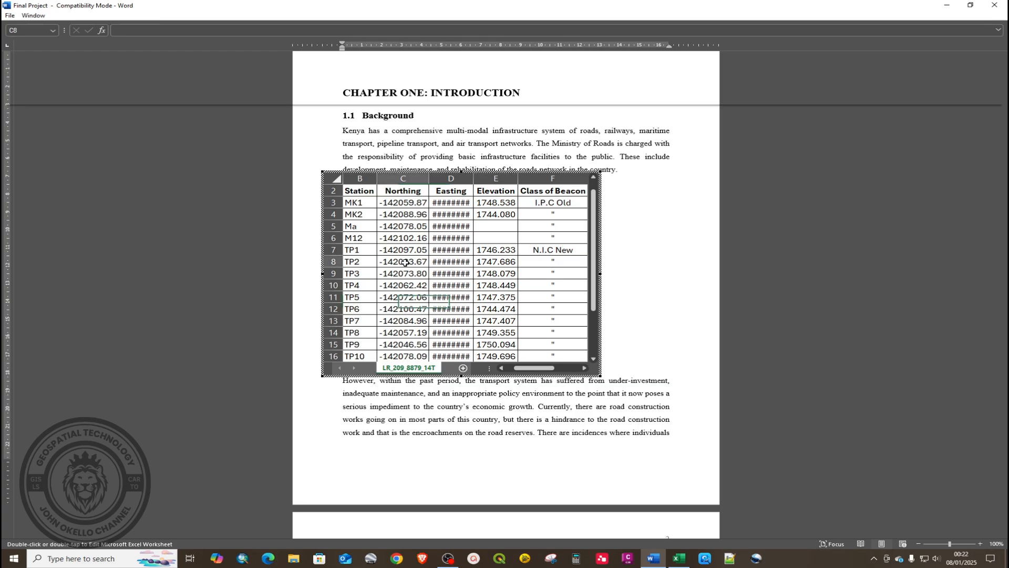
left_click(610, 404)
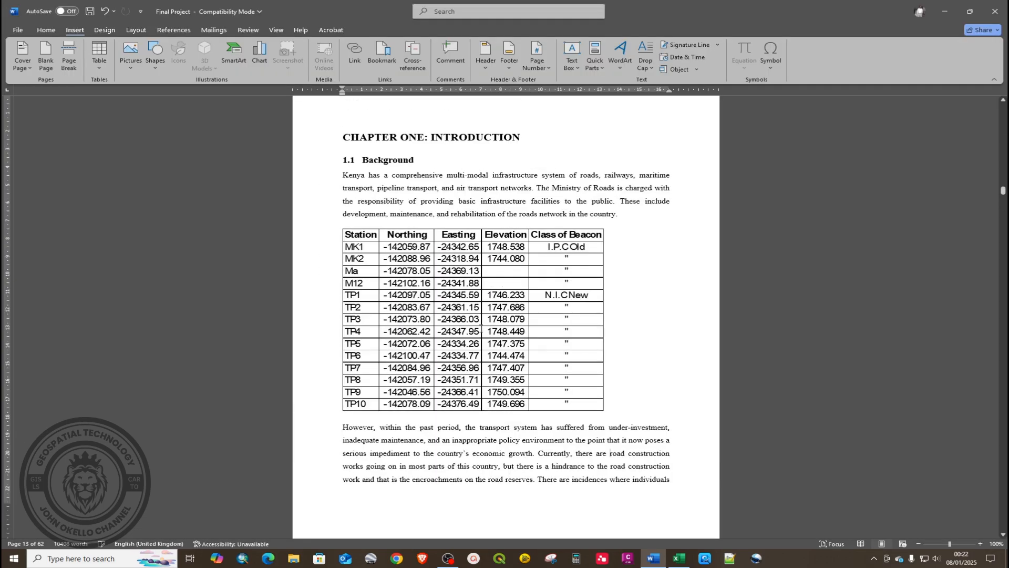
Add an empty paragraph on page 2 after the paragraph ending "during the construction work.".
scroll(477, 321, "down", 6)
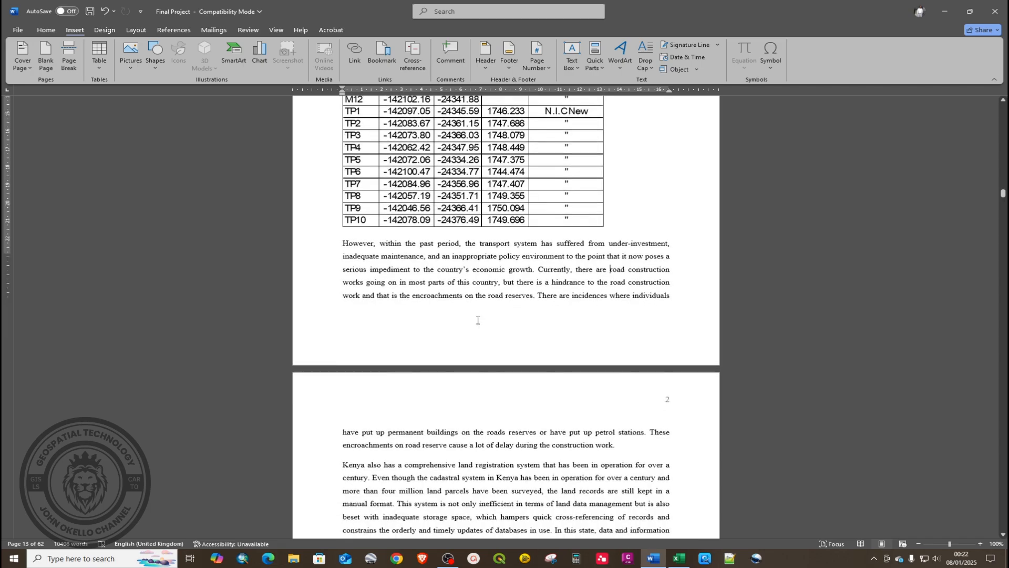
scroll(476, 321, "down", 1)
left_click(618, 243)
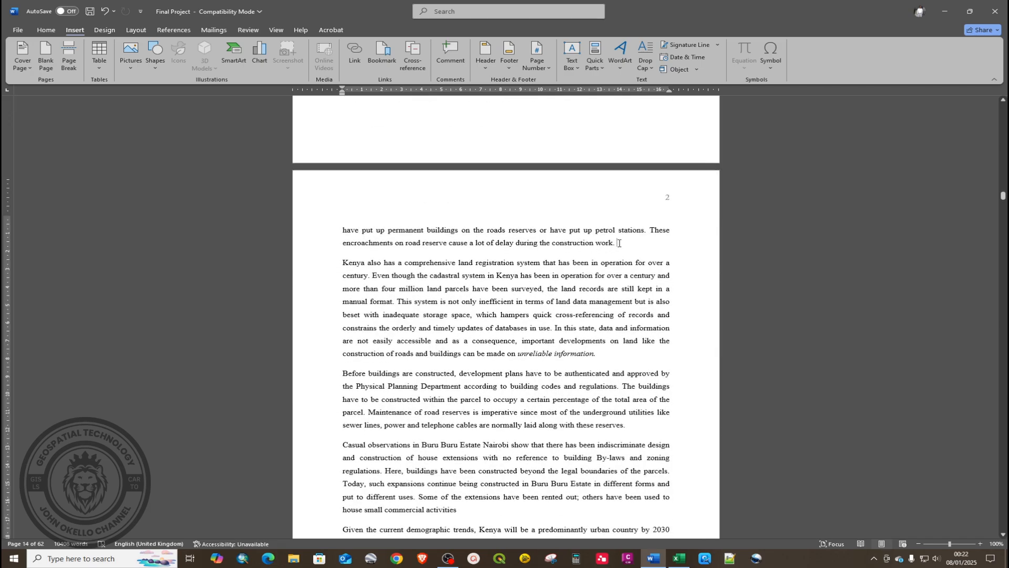
key("Return")
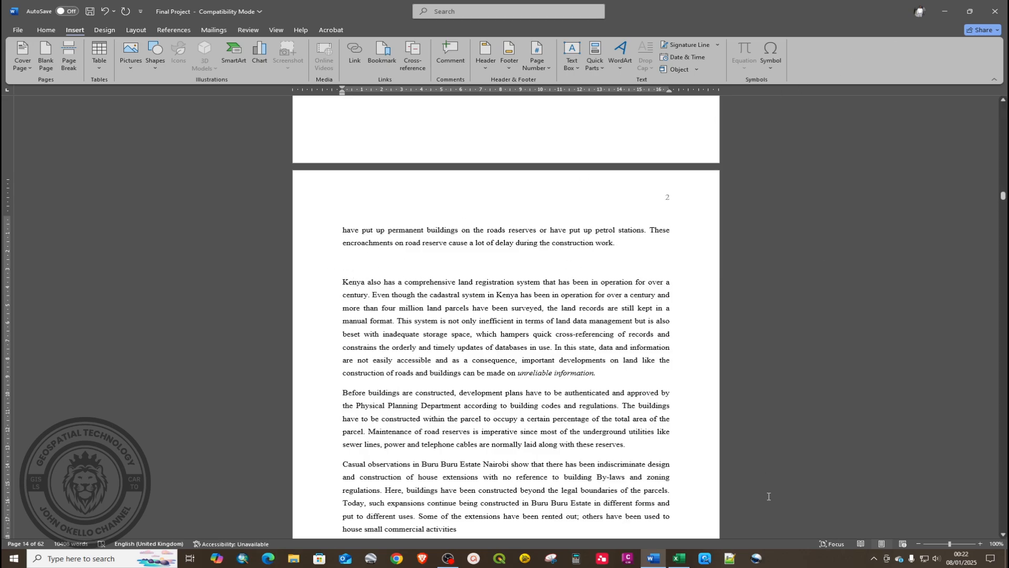
Switch to the Datum Table workbook in Excel and copy the whole station table, B2:F9.
left_click(678, 558)
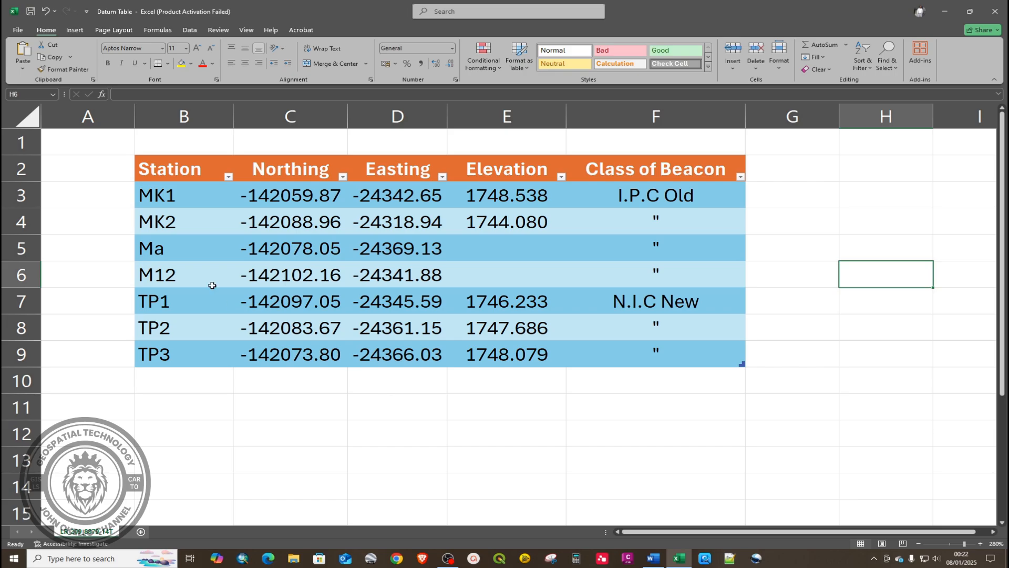
left_click_drag(150, 167, 645, 348)
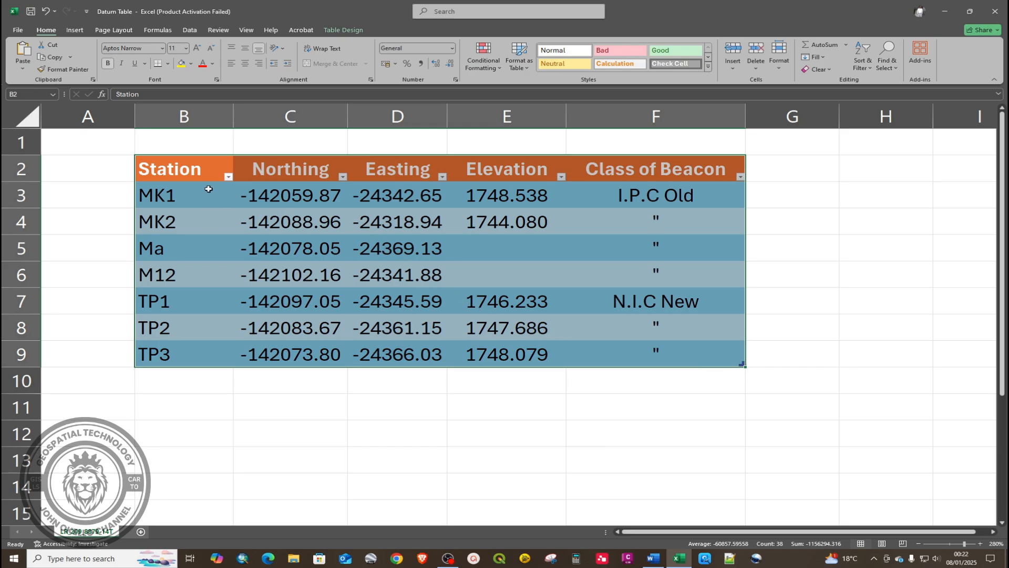
right_click(168, 178)
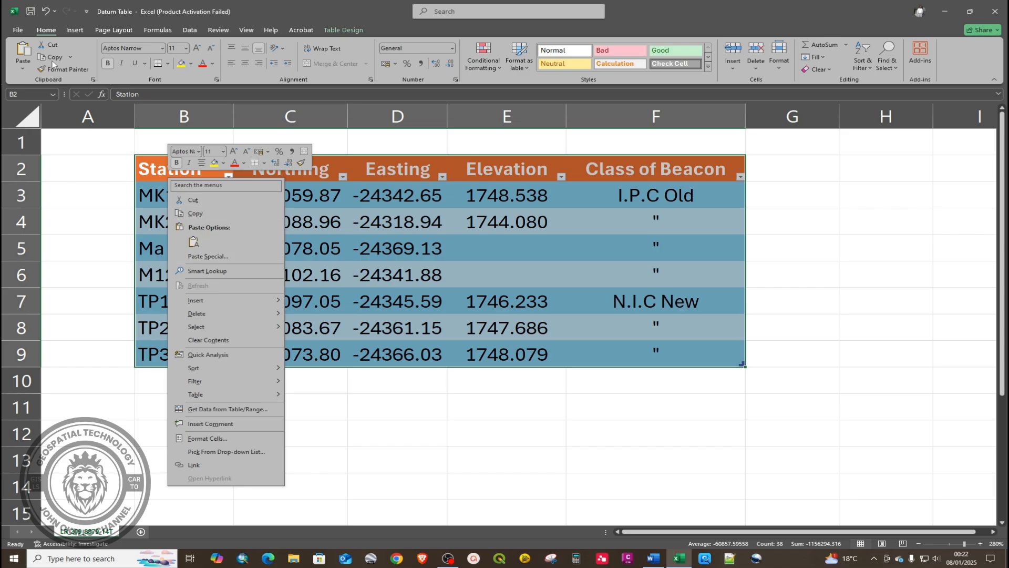
left_click(47, 29)
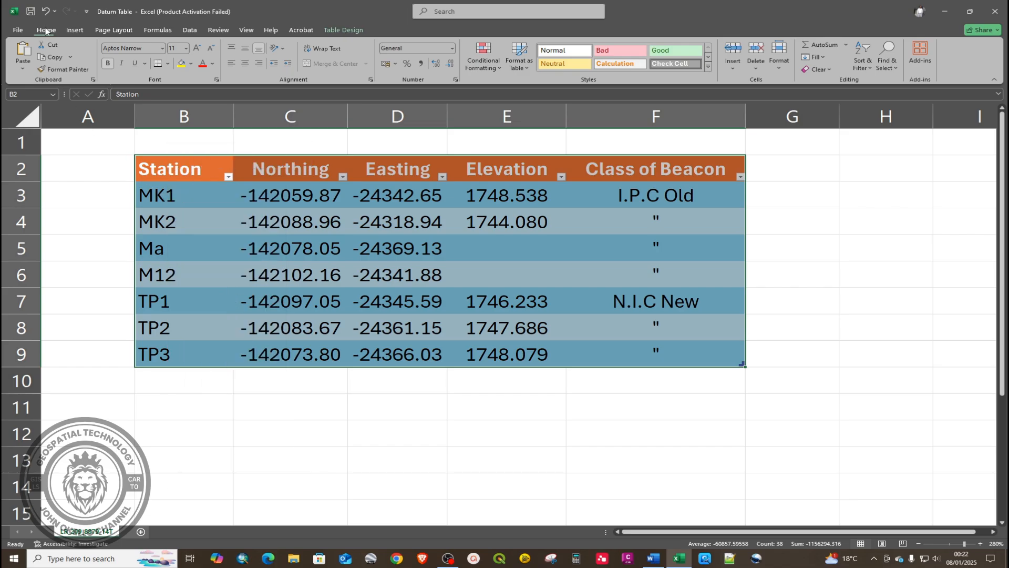
left_click(51, 57)
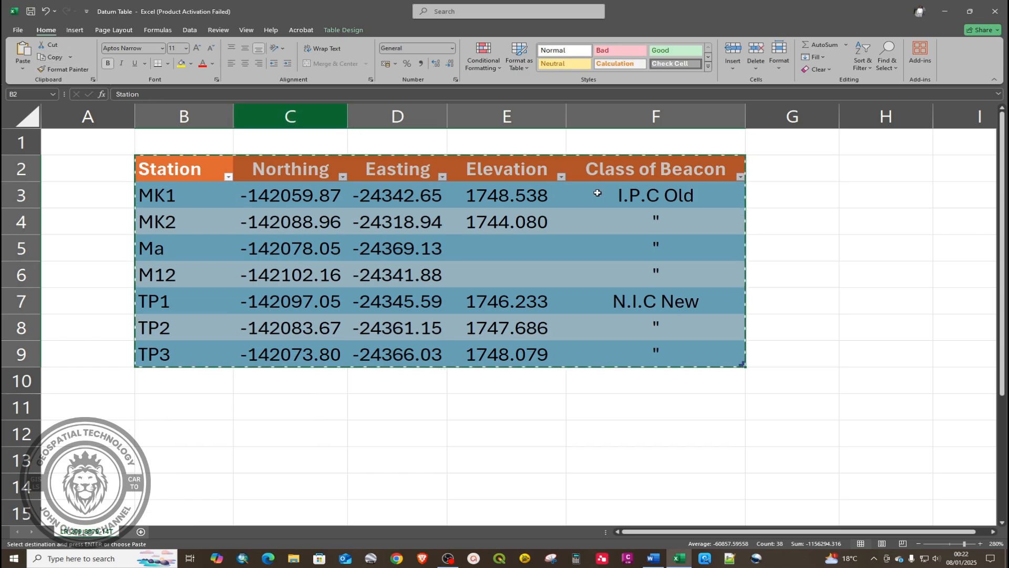
Return to the Final Project document in Word and paste the copied table with Link & Use Destination Styles.
left_click(941, 15)
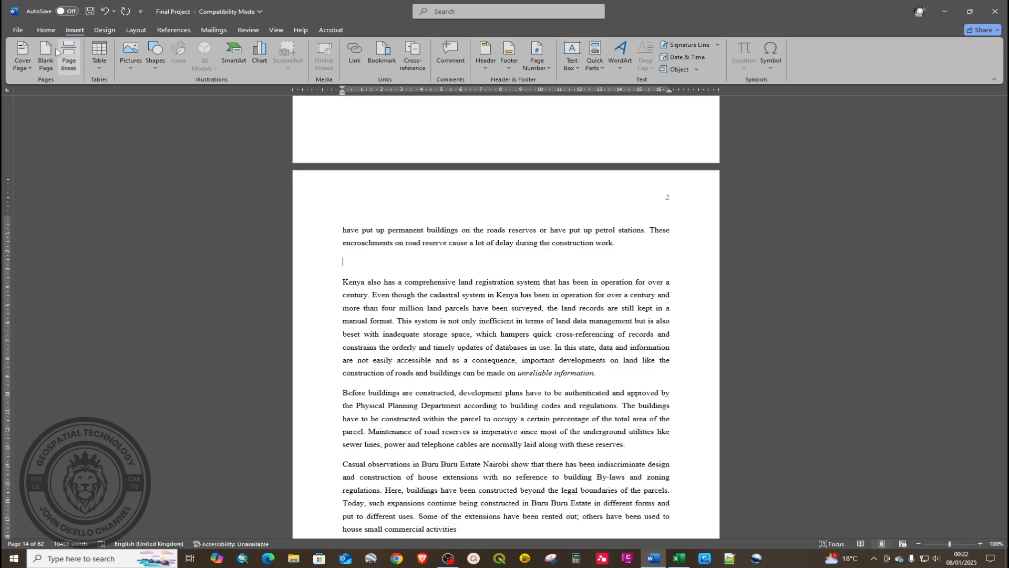
left_click(46, 30)
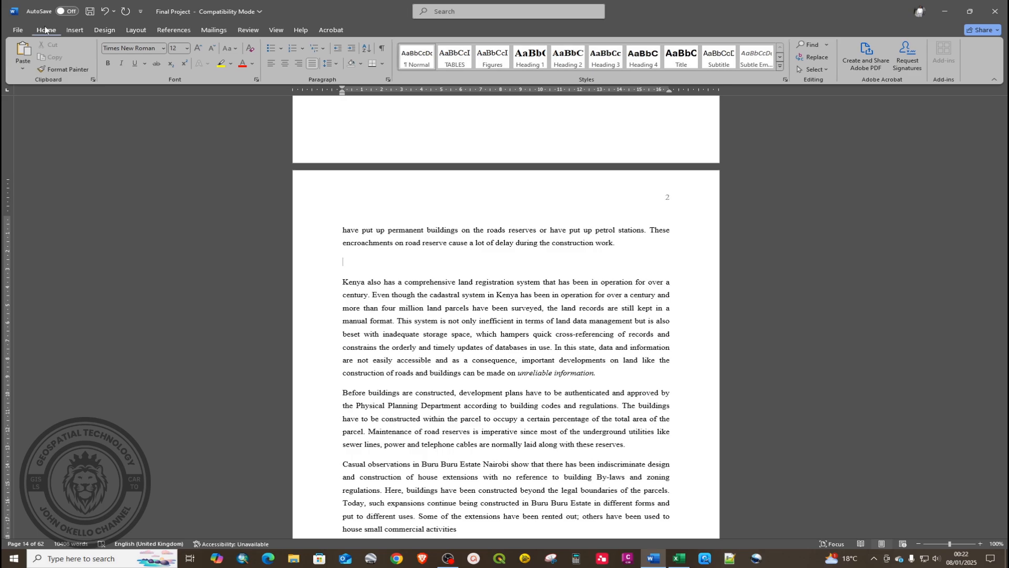
left_click(23, 68)
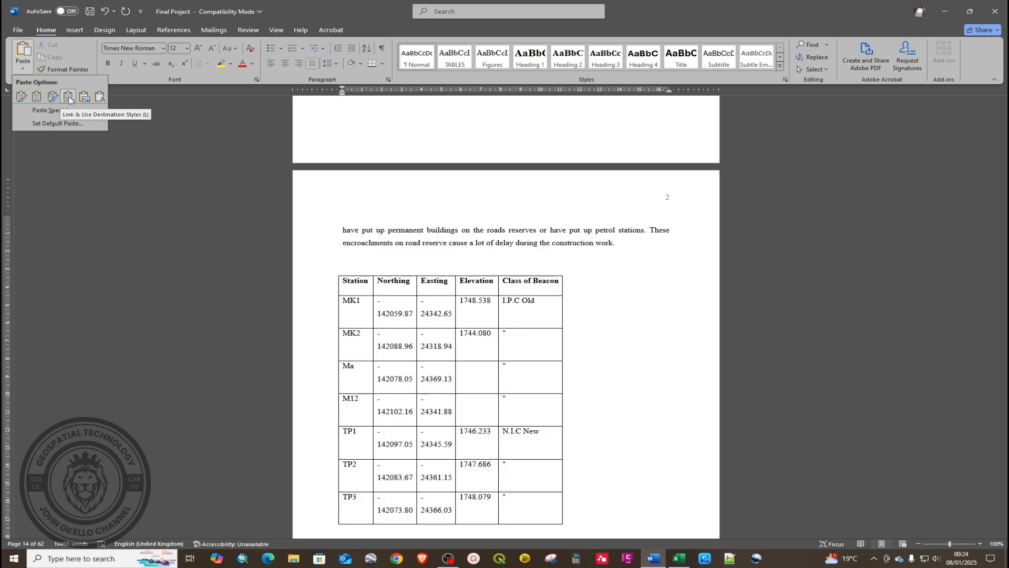
left_click(69, 98)
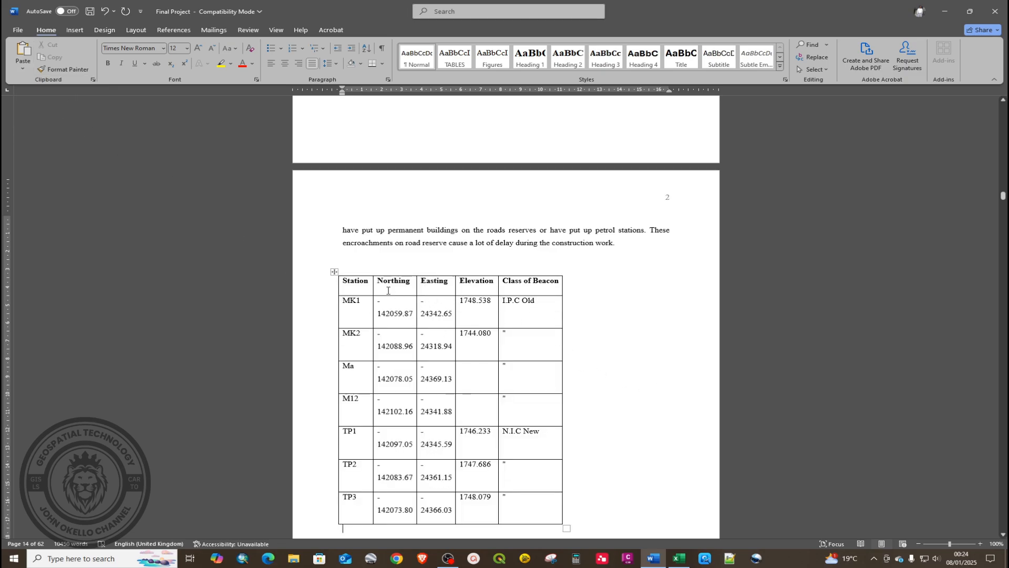
Widen the pasted table's Station, Northing and Easting columns so each coordinate fits on one line.
left_click(380, 333, "shift")
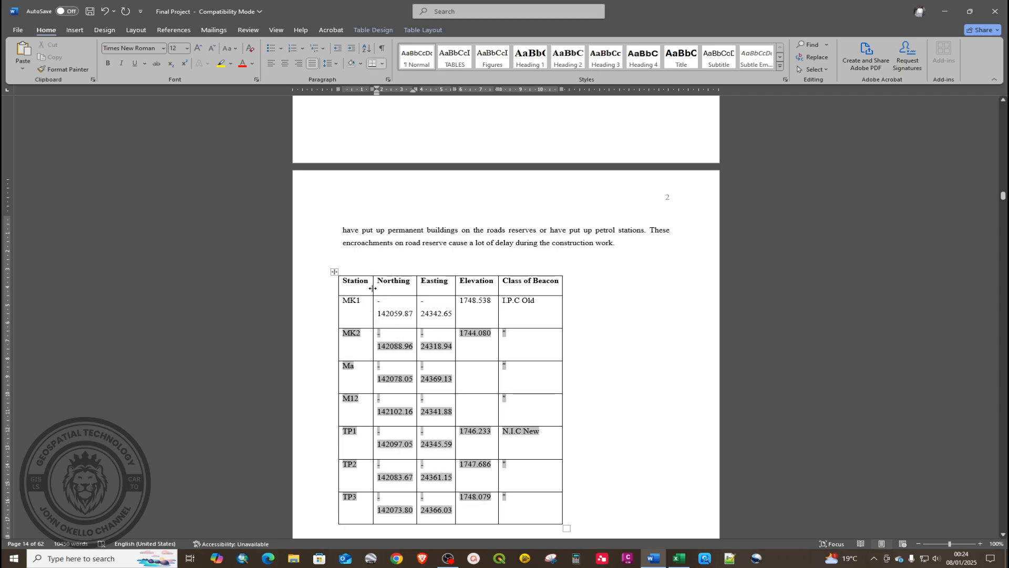
left_click_drag(372, 288, 376, 288)
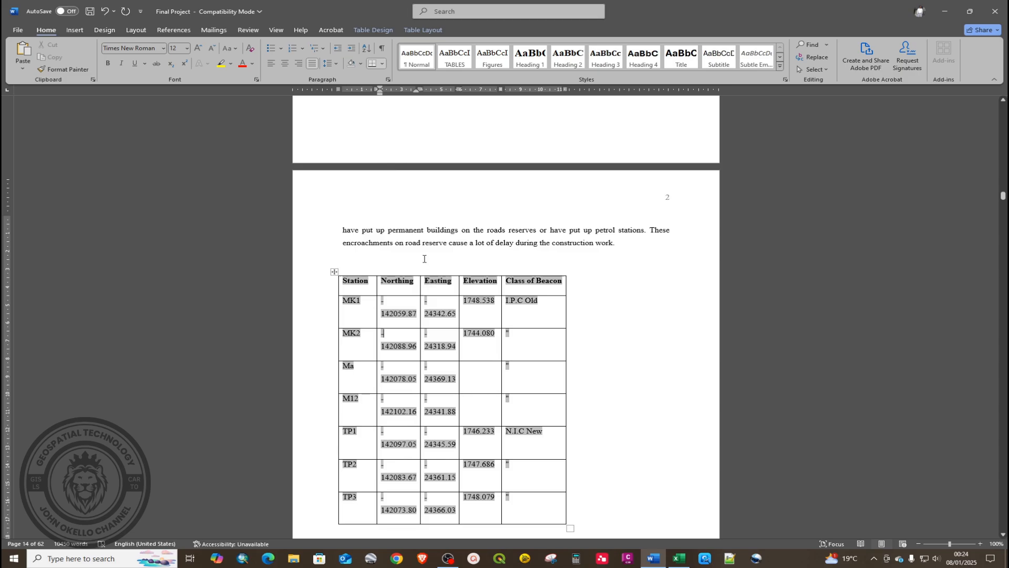
left_click(424, 259)
left_click_drag(420, 288, 479, 292)
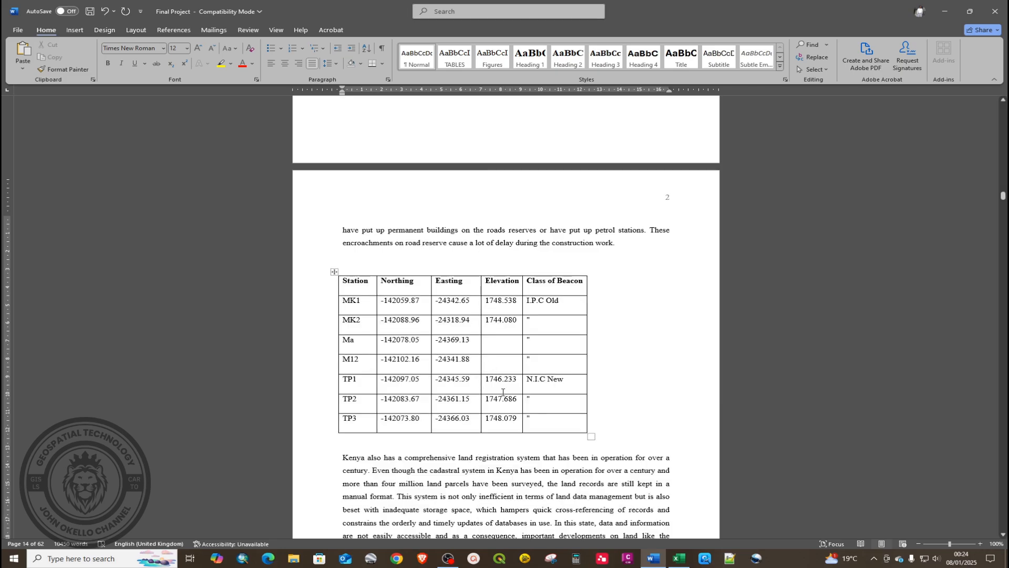
left_click(515, 469)
Apply the green List Tables style with a solid header row and banded rows to the whole pasted table.
left_click(334, 272)
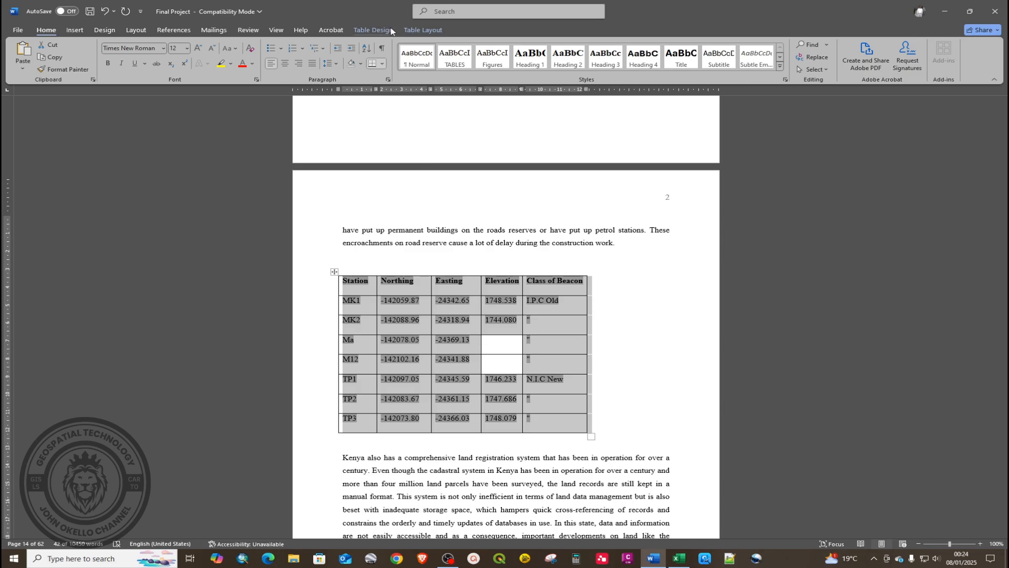
left_click(372, 29)
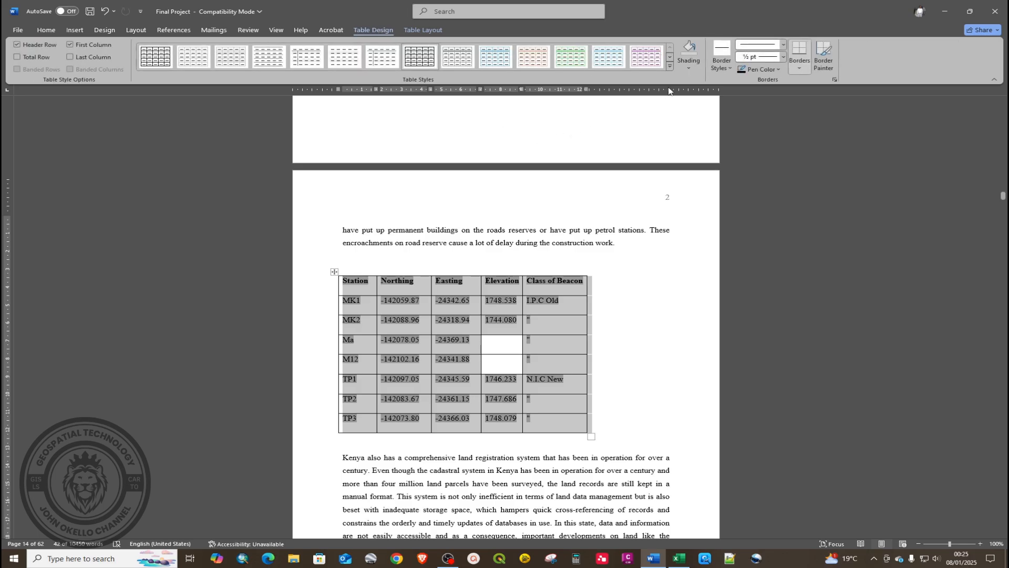
left_click(670, 67)
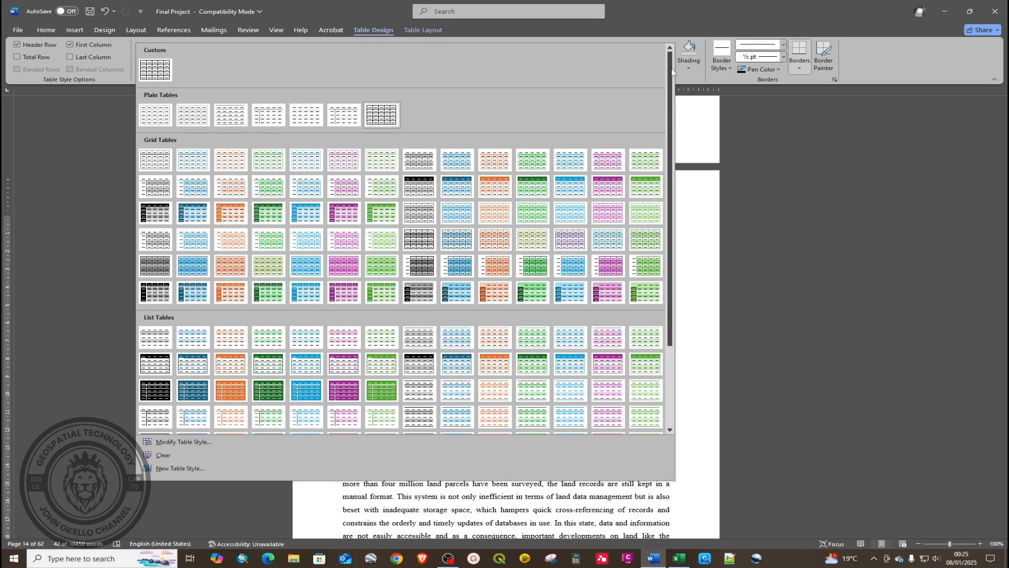
left_click(652, 369)
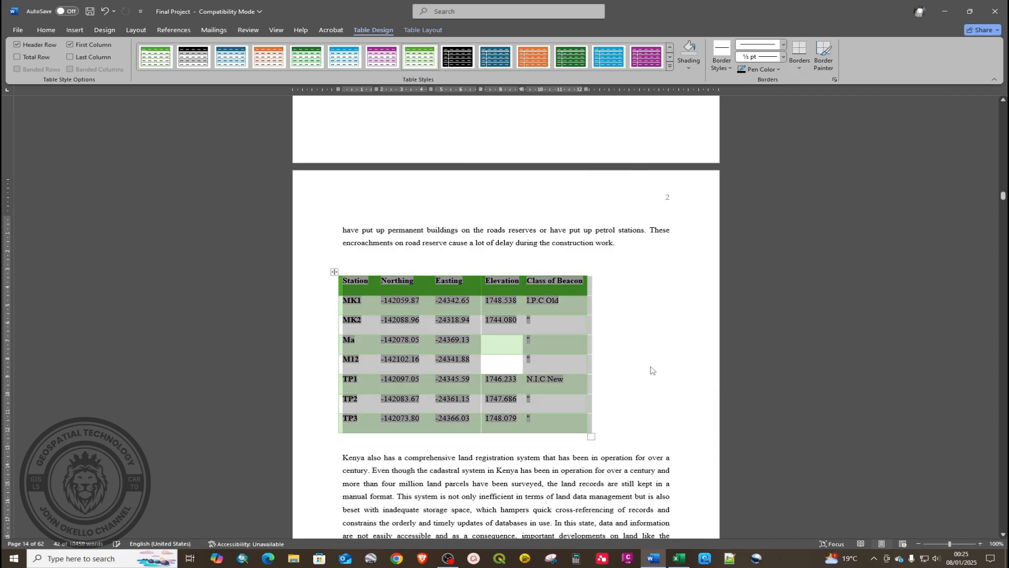
left_click(565, 483)
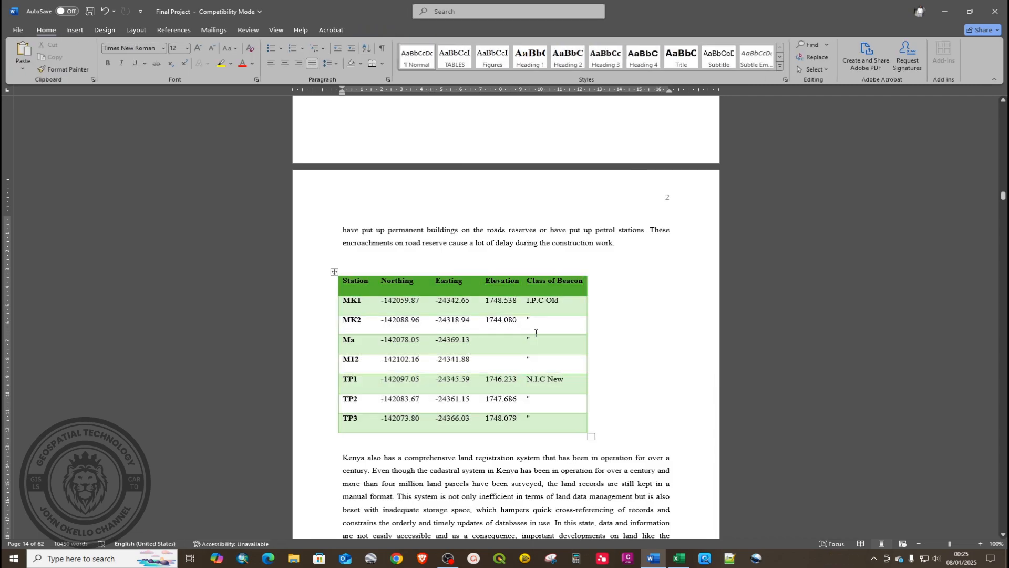
Restore the Word window and the Datum Table Excel window from full screen to floating windows, cancelling the pending copy in Excel.
left_click(970, 11)
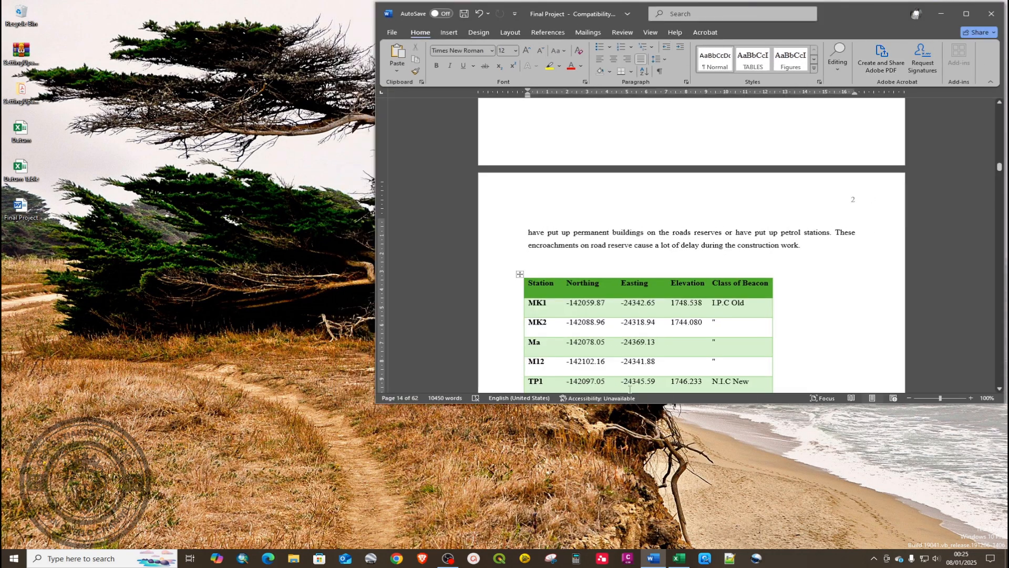
left_click_drag(630, 404, 686, 538)
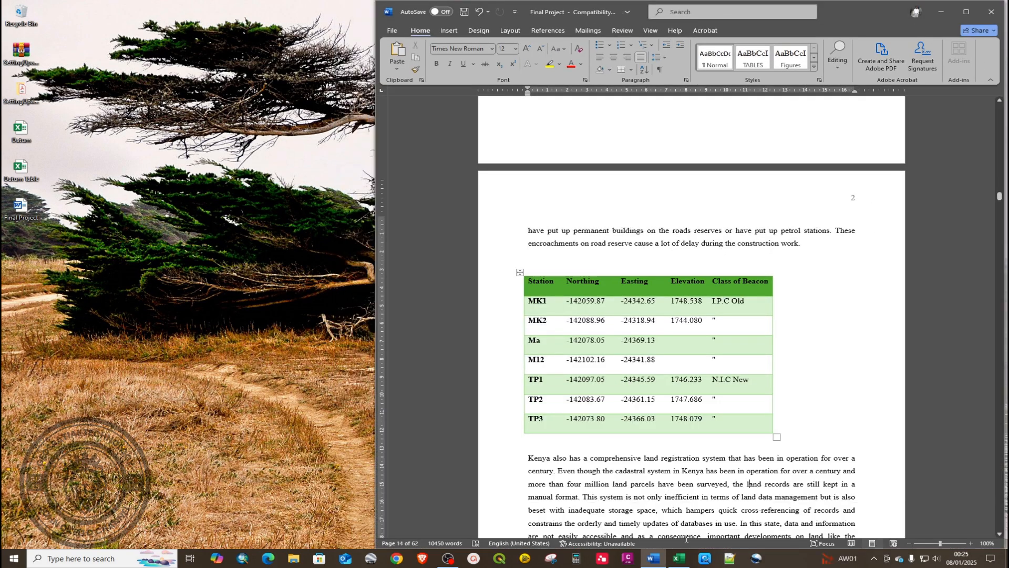
left_click(679, 558)
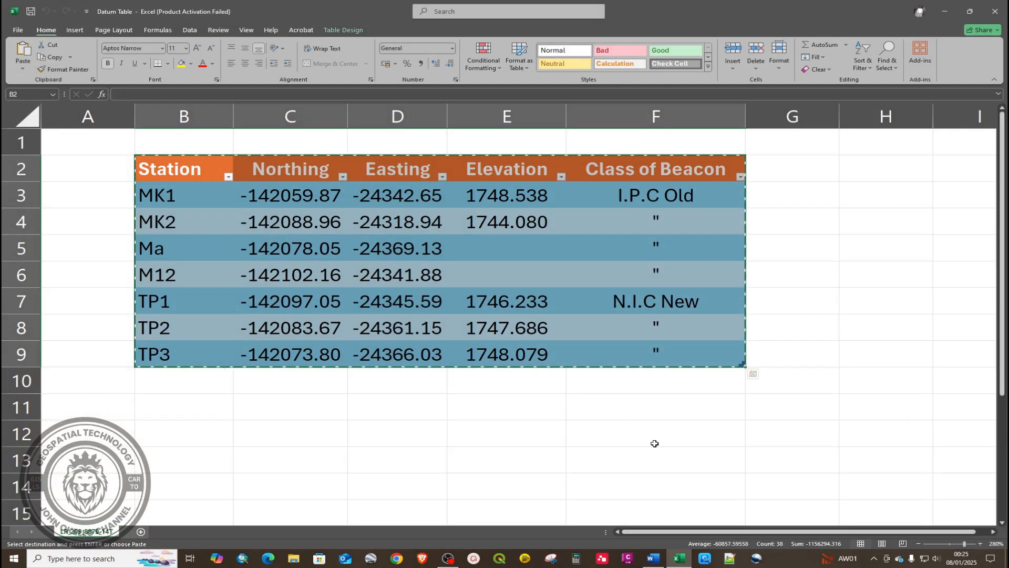
left_click(654, 443)
key("Escape")
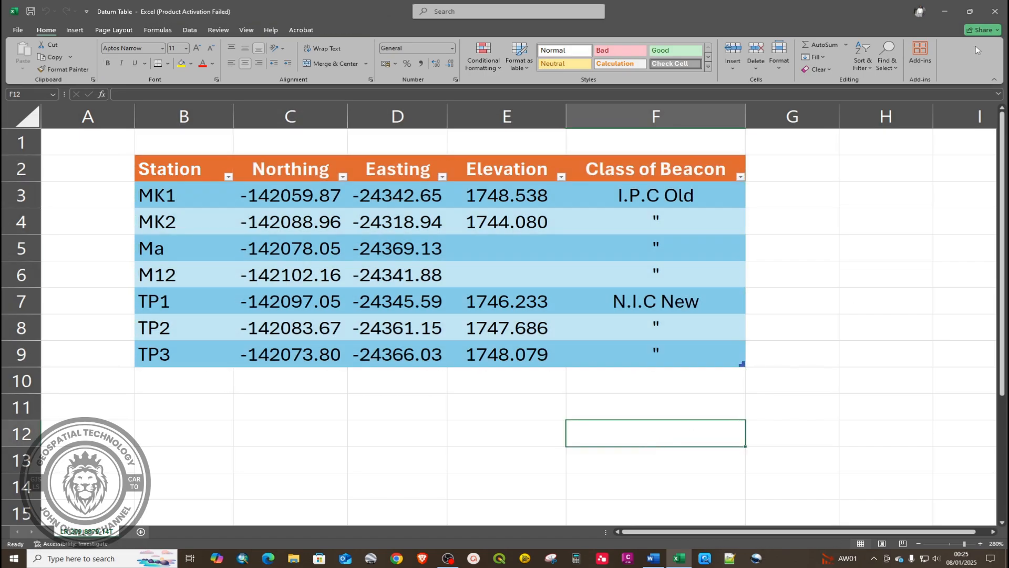
left_click(970, 11)
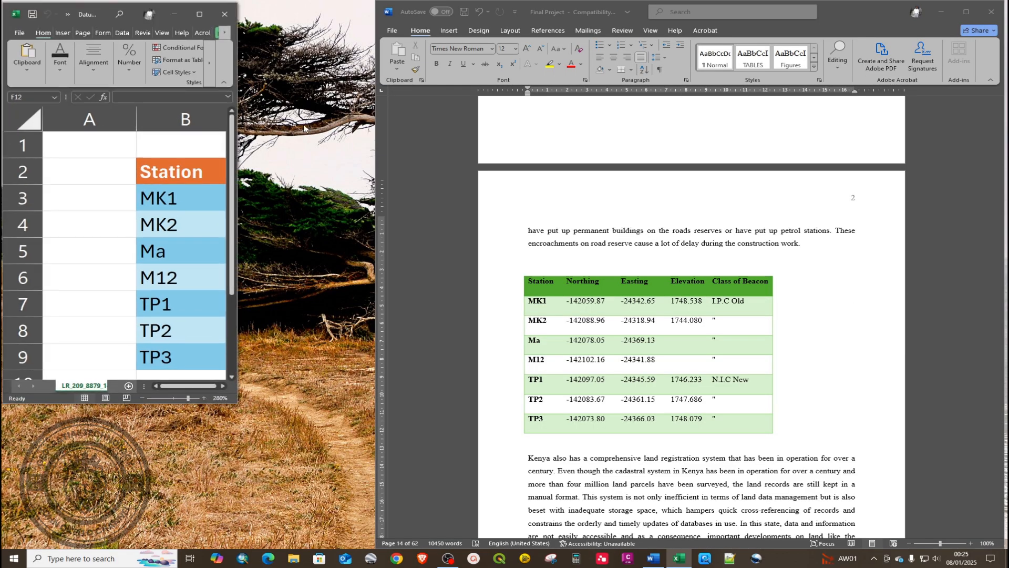
Resize the Excel and Word windows to sit side by side and zoom the worksheet to 220% so the whole station table fits.
left_click_drag(238, 223, 520, 295)
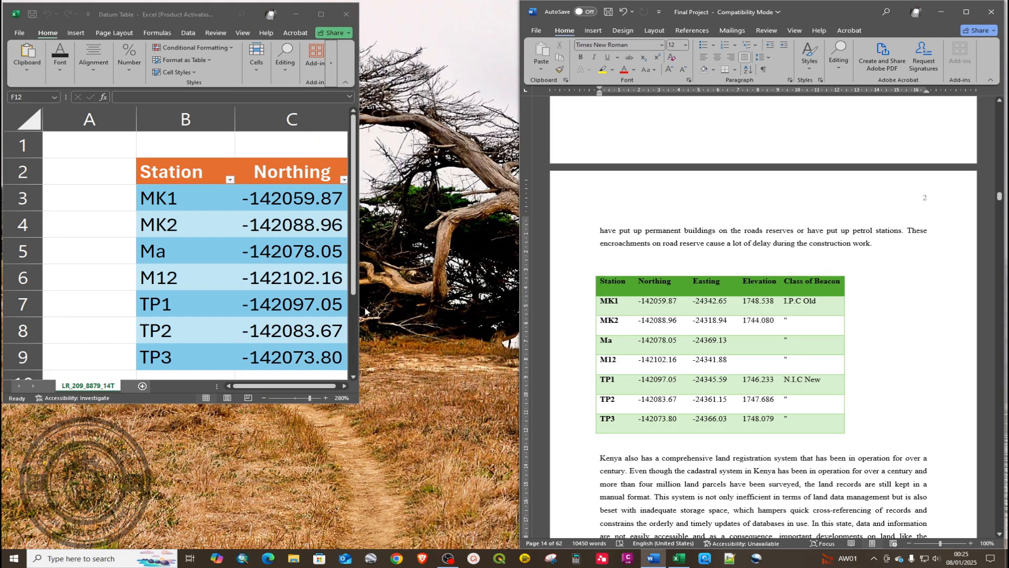
left_click_drag(357, 310, 631, 347)
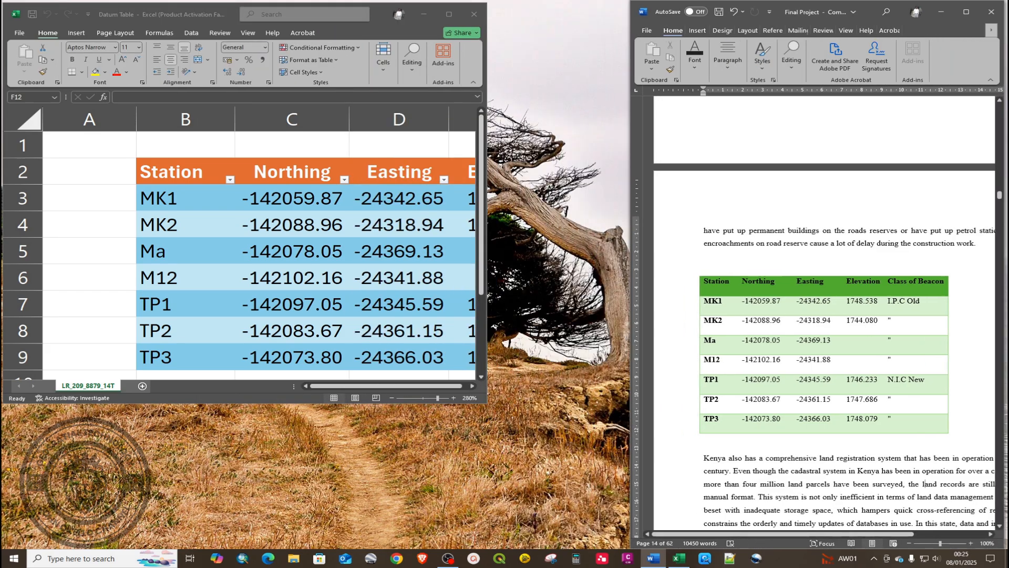
left_click_drag(486, 347, 639, 352)
left_click_drag(452, 406, 450, 551)
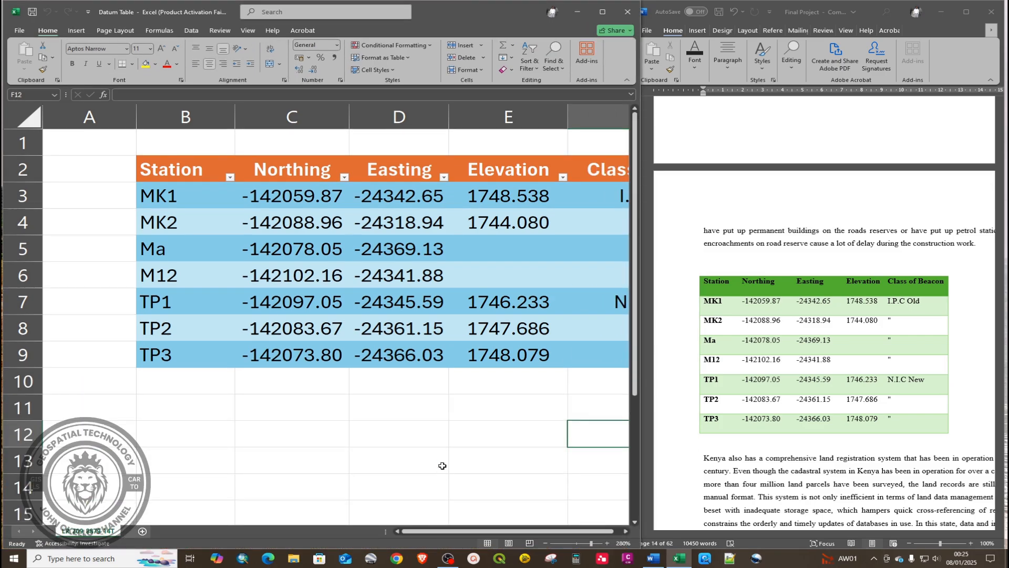
scroll(443, 434, "down", 3, "ctrl")
scroll(439, 434, "down", 1, "ctrl")
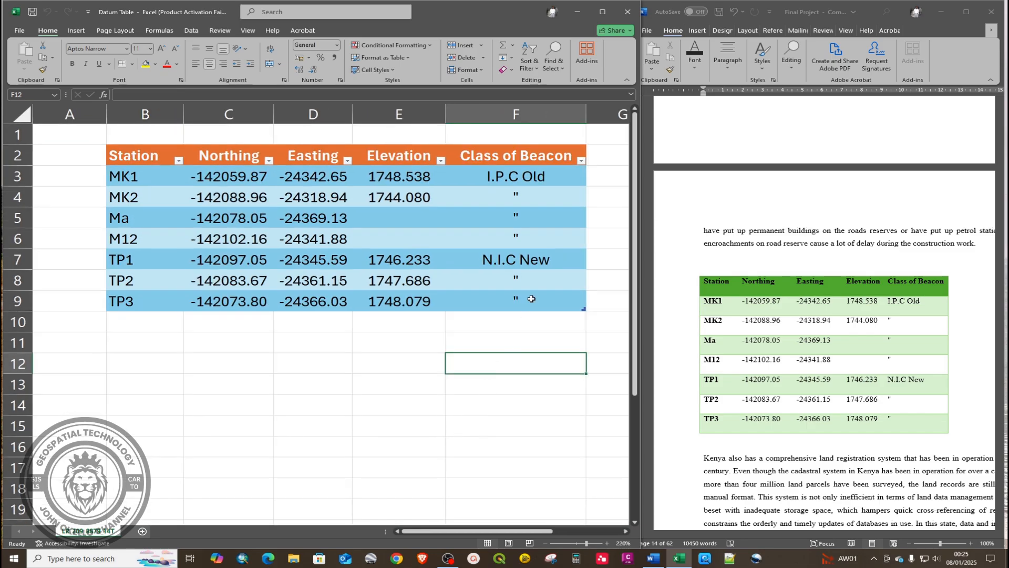
Change the Class of Beacon for station TP1 in cell F7 of the Datum Table workbook to I.P.C.U Old.
left_click(521, 259)
double_click(521, 259)
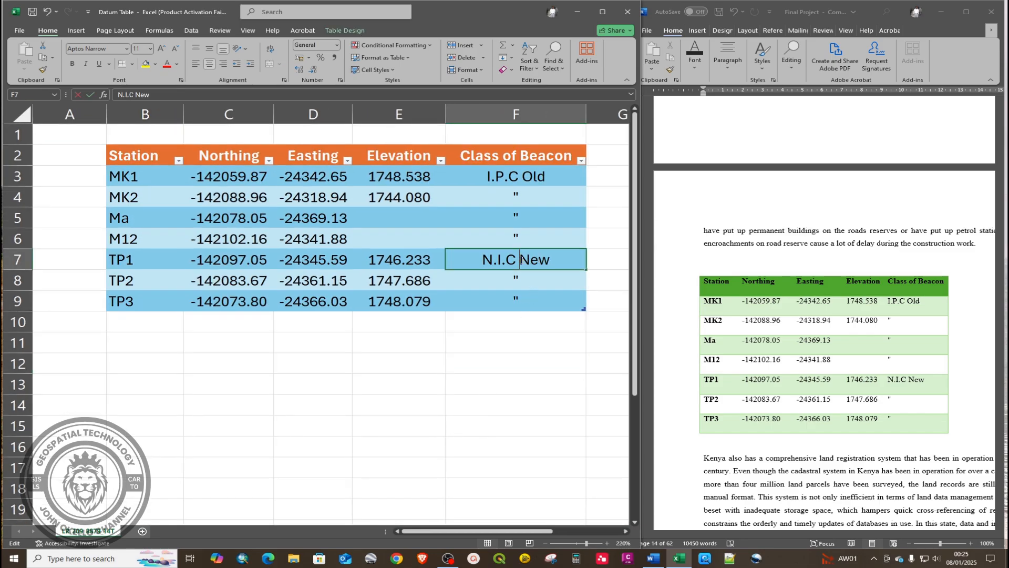
left_click_drag(550, 261, 483, 259)
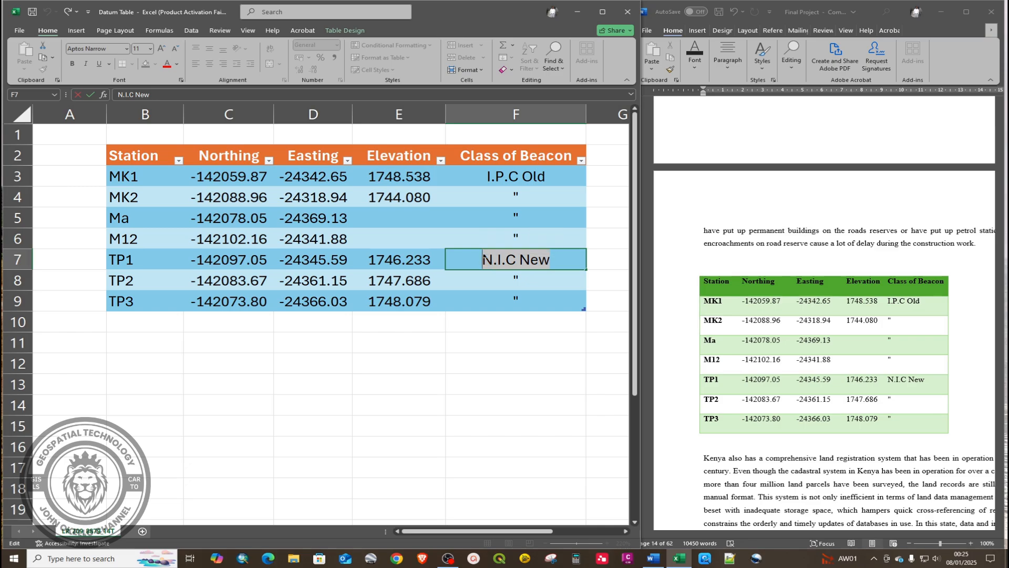
type("I")
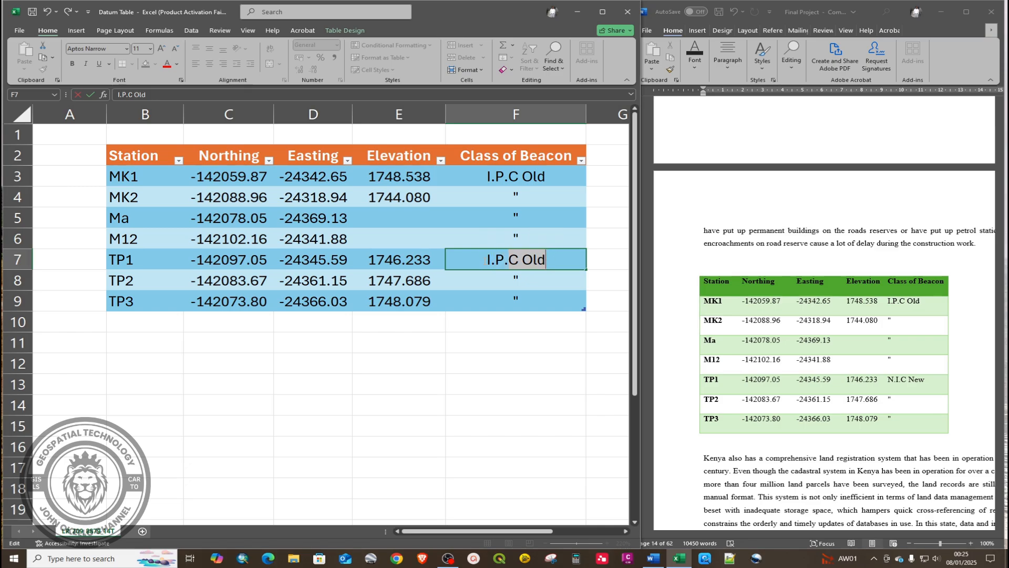
type(".P.C.U Old")
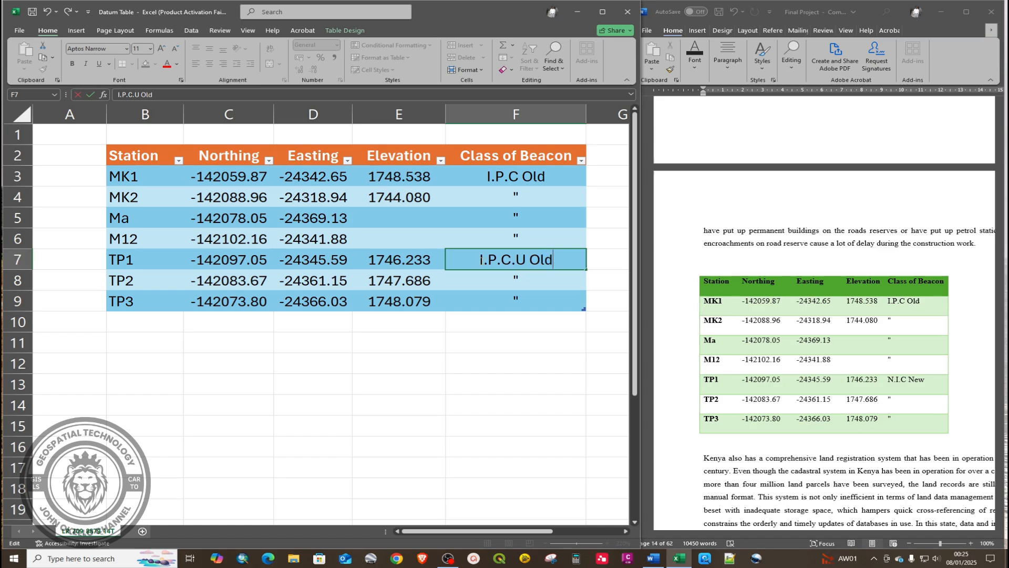
key("Return")
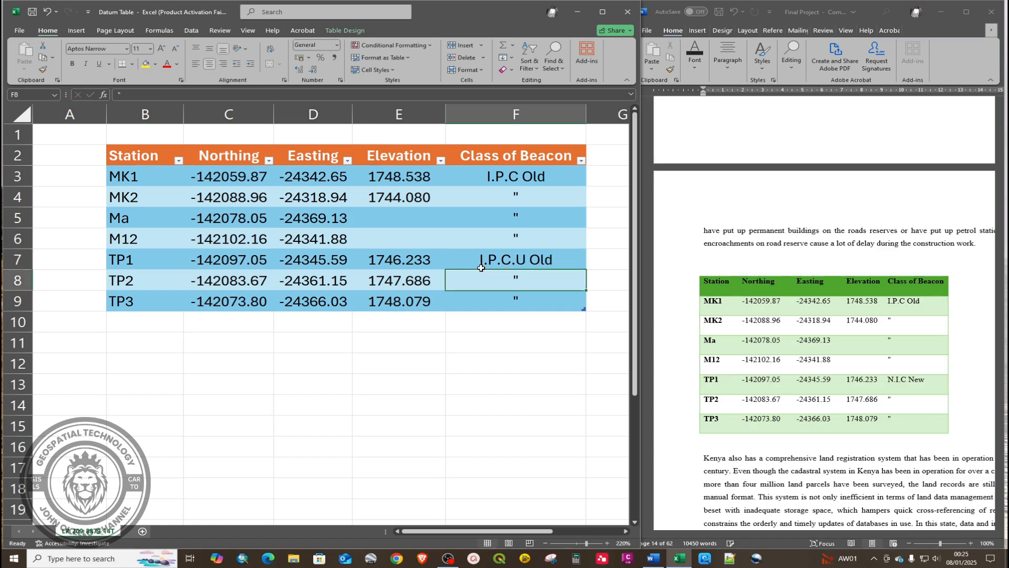
left_click(491, 343)
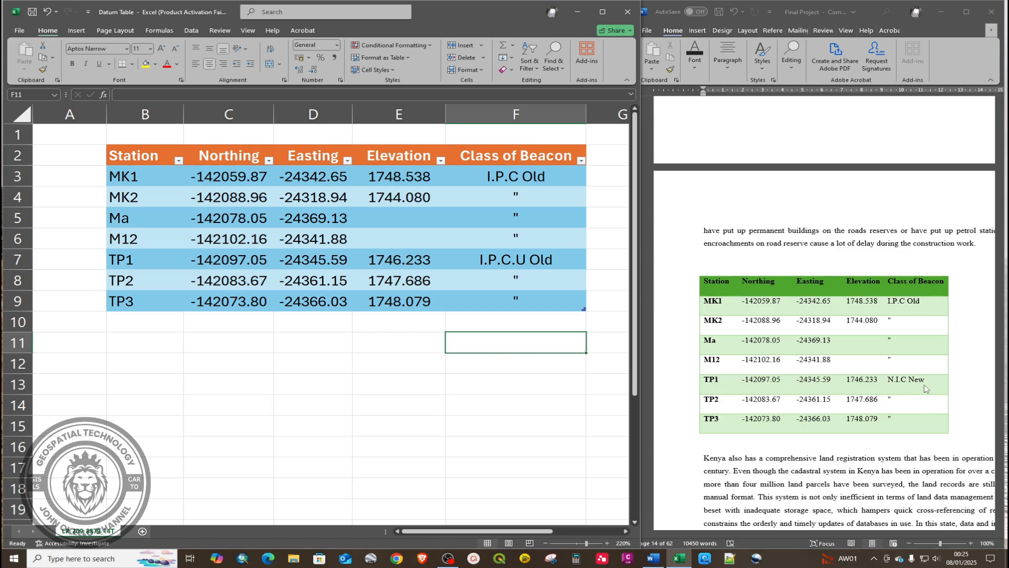
Switch to the Final Project document in Word and update the linked station table from its Excel source.
left_click(890, 385)
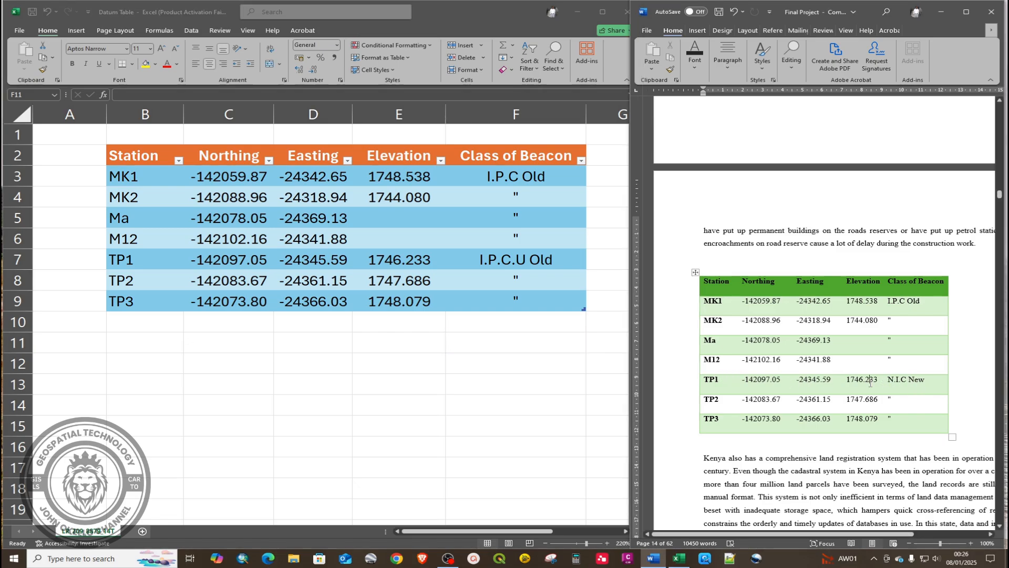
right_click(870, 382)
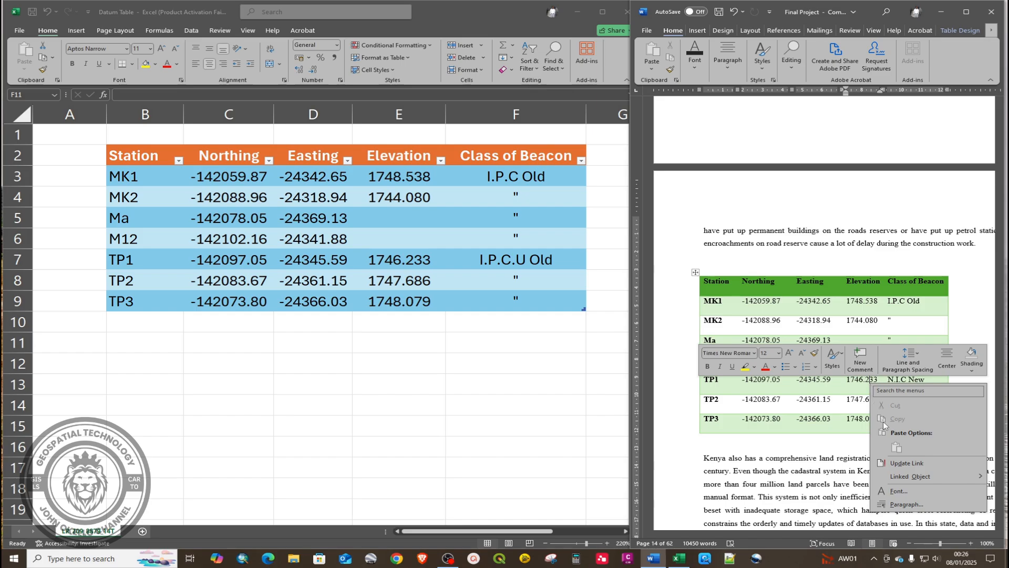
left_click(900, 465)
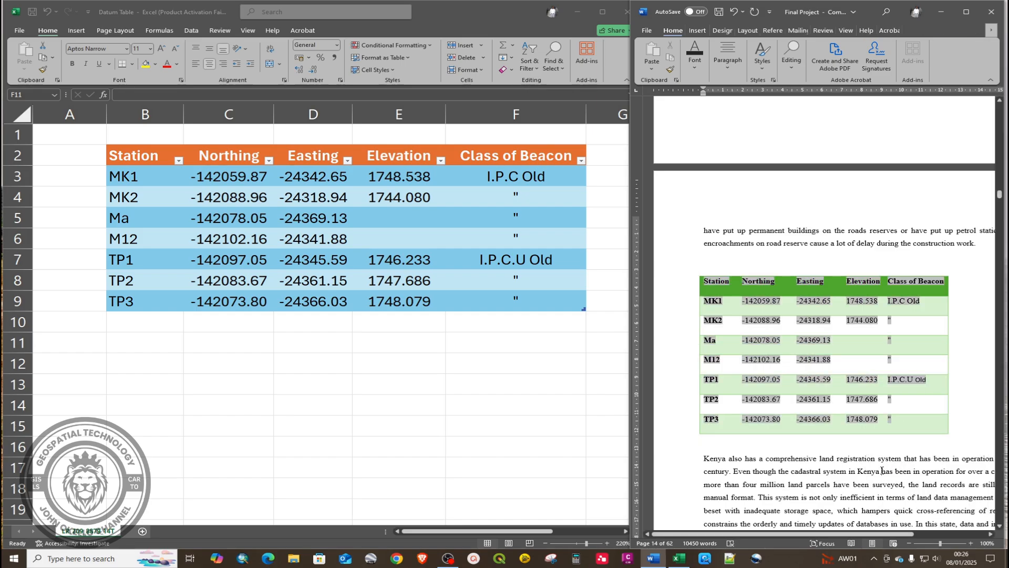
double_click(882, 470)
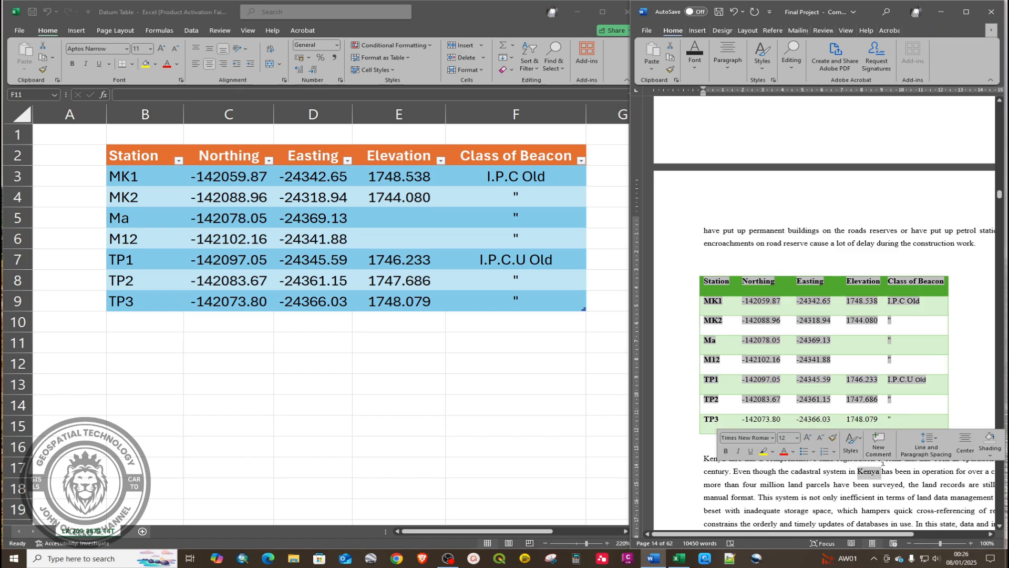
left_click(895, 484)
left_click(849, 232)
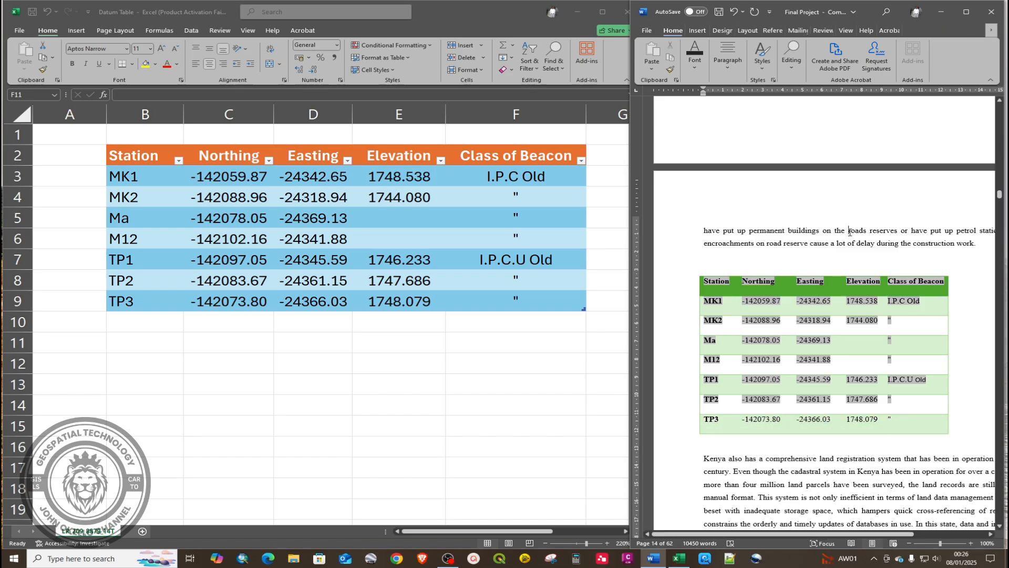